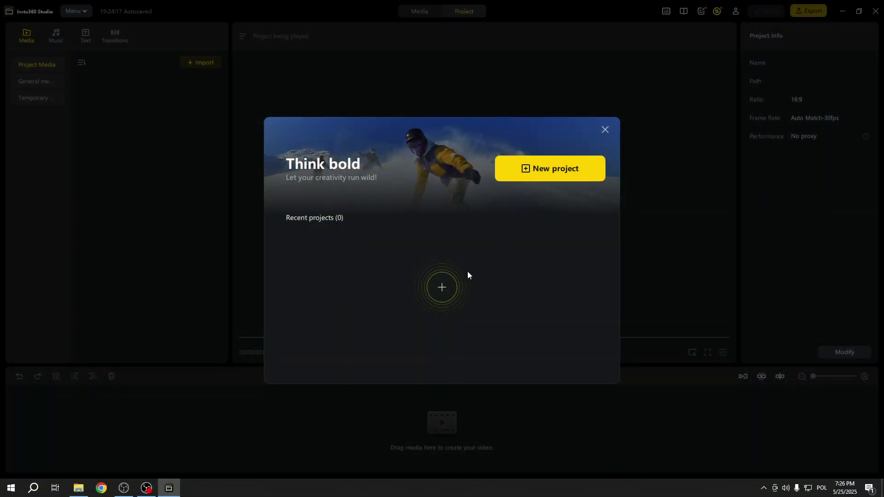
- Create the 9:16 project Untitled1 and import VID_002.insv from the Pictures folder
click(442, 287)
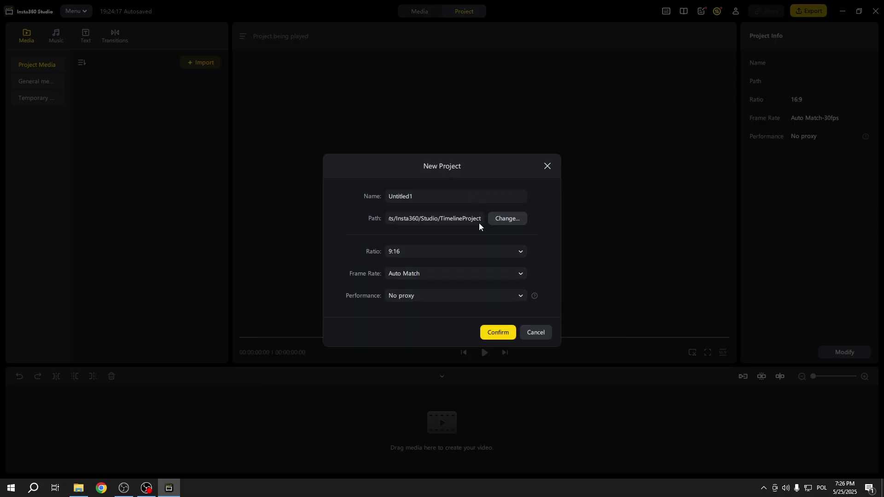
click(457, 251)
click(451, 253)
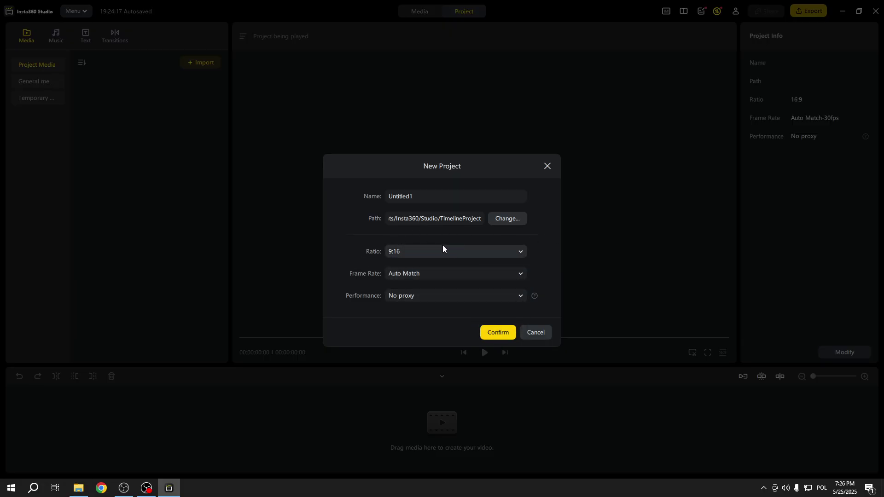
click(487, 255)
click(488, 256)
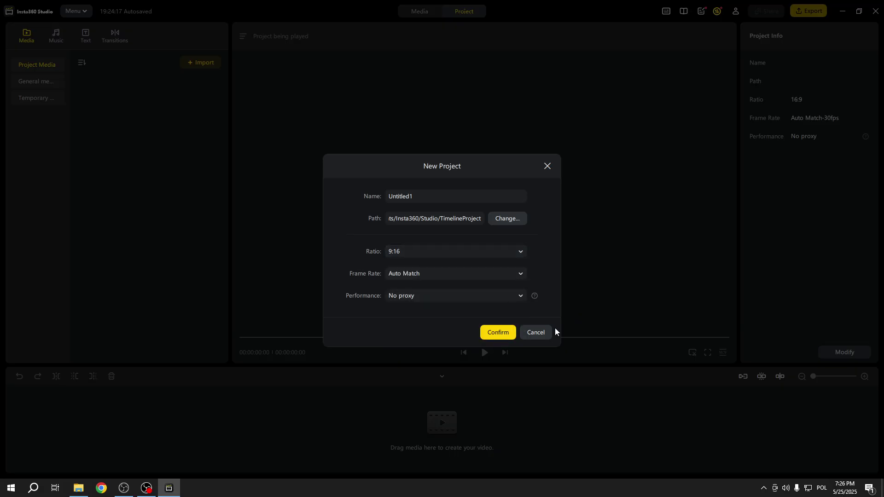
click(493, 332)
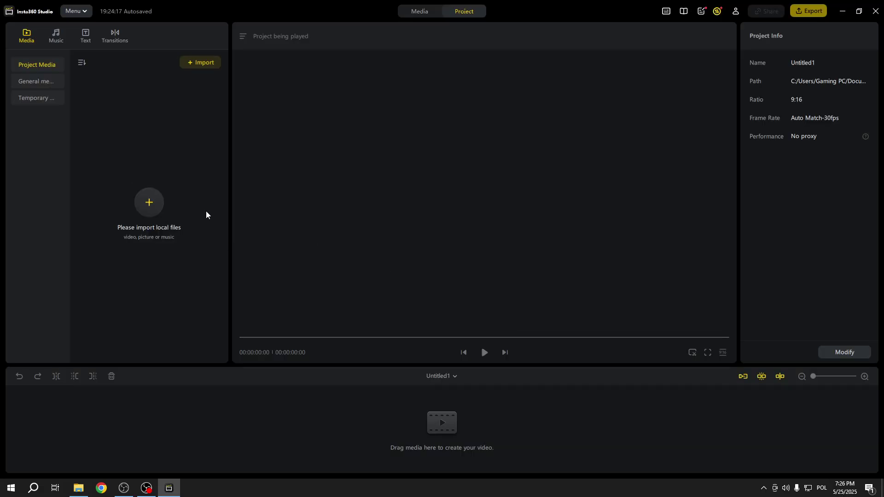
click(152, 202)
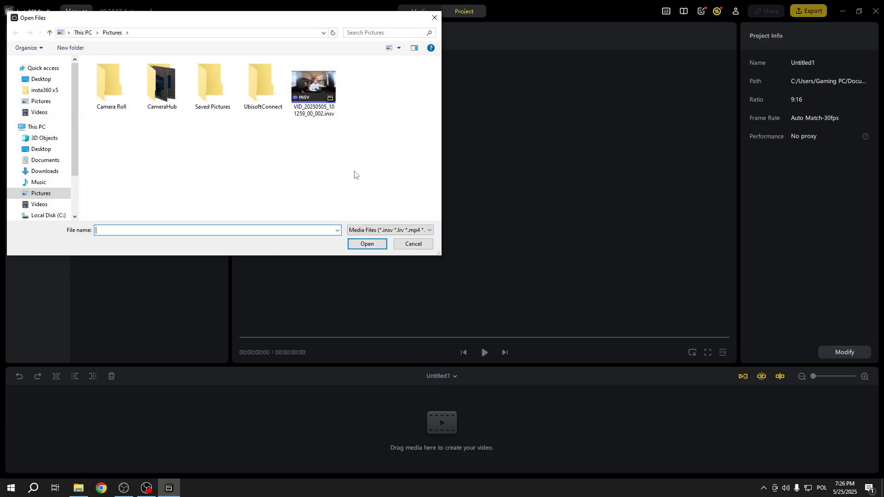
double_click(311, 95)
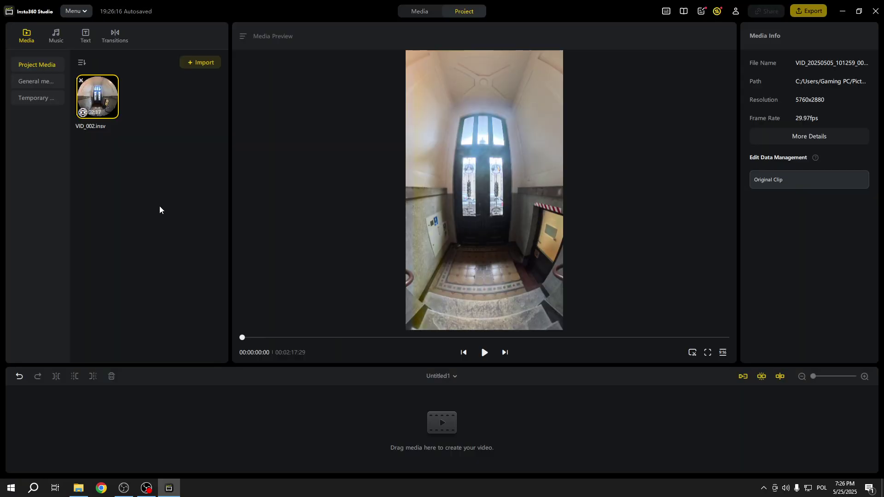
- Place VID_002.insv on the timeline and trim it at the playhead to about 21 seconds
drag(97, 99, 54, 432)
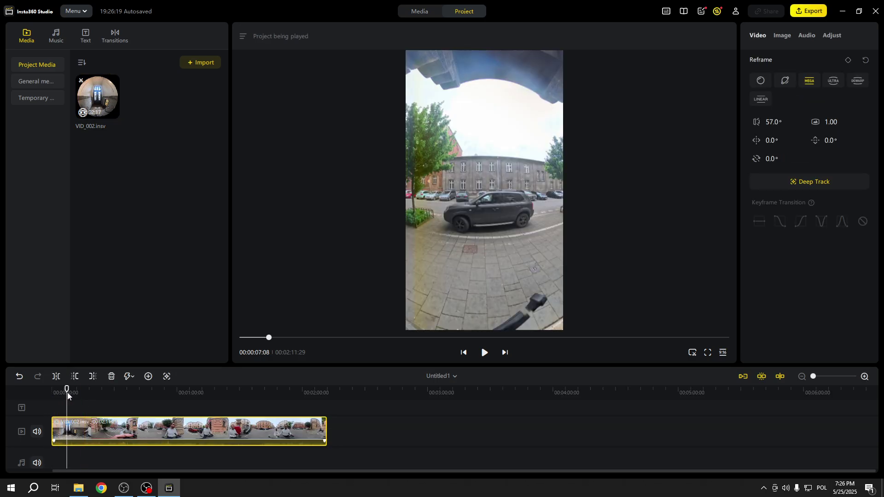
click(77, 377)
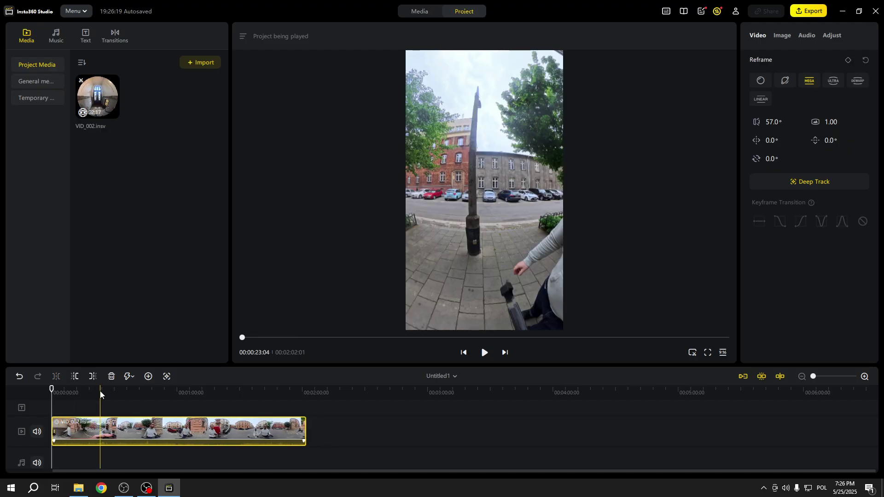
drag(54, 390, 93, 390)
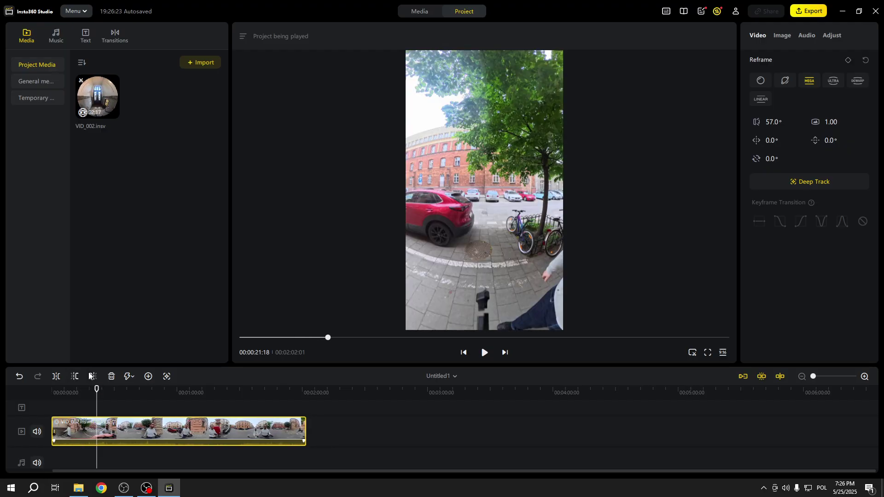
click(93, 376)
- Reframe the view toward the tree-lined street at 94.8° pan, 39.9° tilt, 57.0° FOV
drag(436, 278, 567, 215)
drag(464, 182, 554, 189)
click(51, 395)
drag(490, 222, 516, 175)
click(68, 391)
mouse_move(54, 392)
mouse_down()
mouse_move(88, 390)
mouse_move(43, 396)
mouse_up()
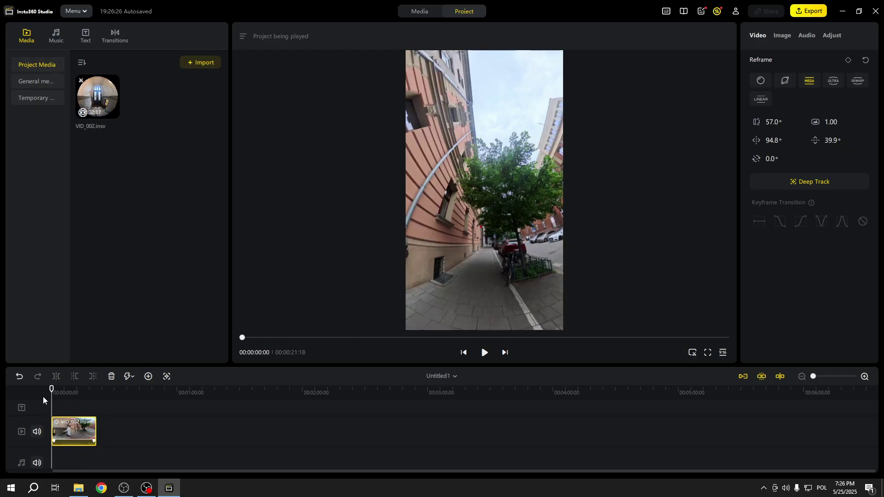
- Enable Direction Lock and turn the view toward the street and tree
click(781, 36)
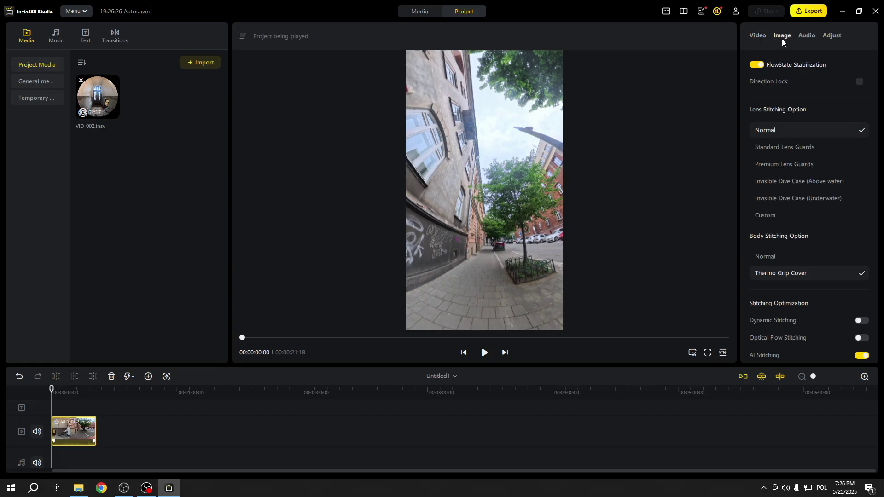
click(859, 82)
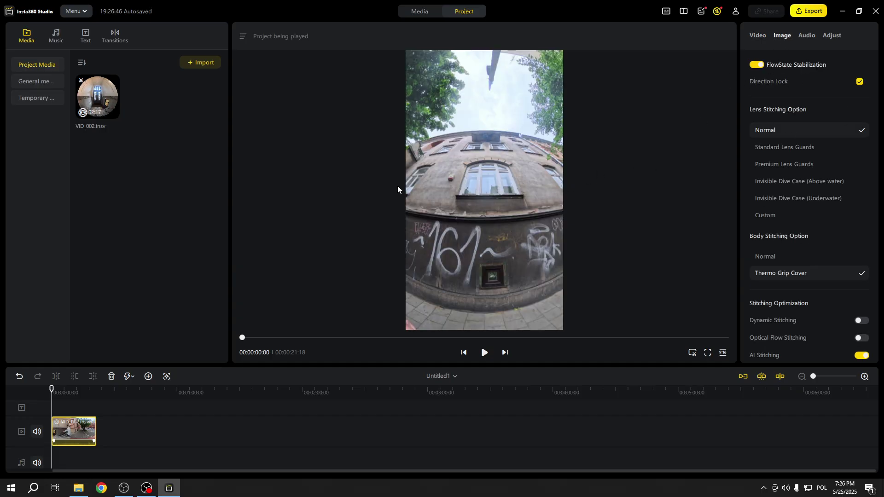
drag(503, 179, 406, 167)
drag(501, 174, 501, 151)
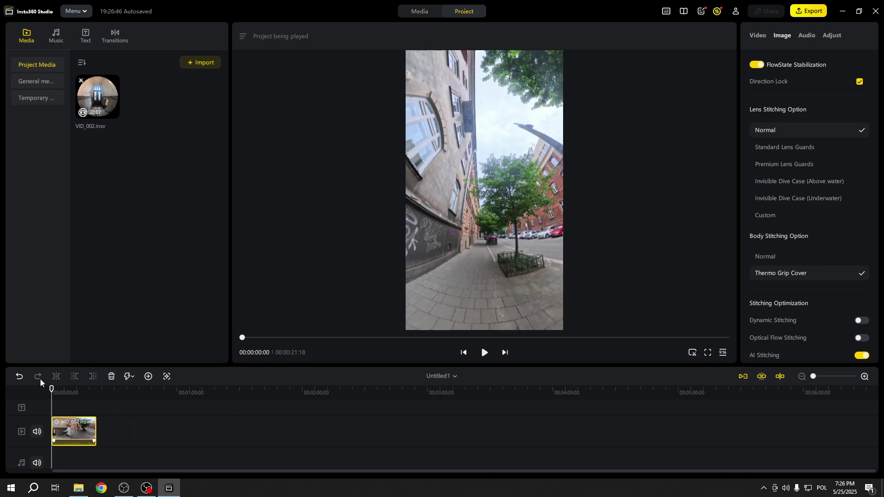
- Turn on Color Plus at strength 30 while previewing playback
click(485, 353)
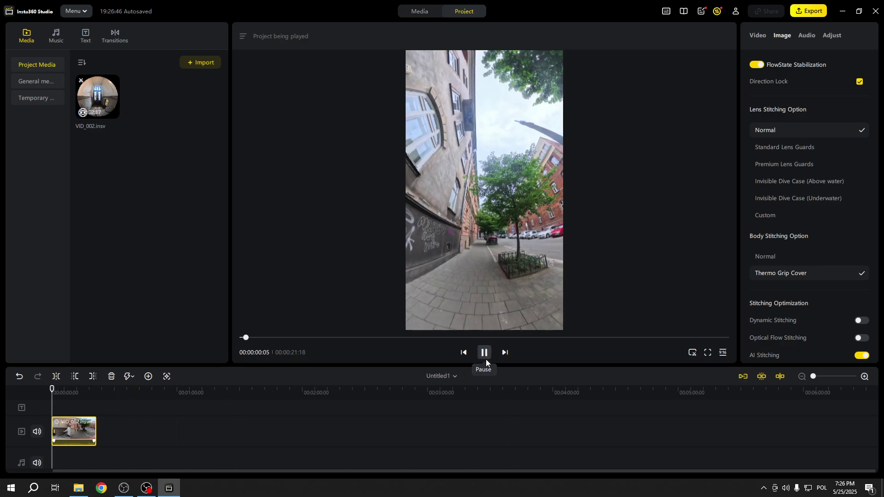
scroll(803, 217, down, 3)
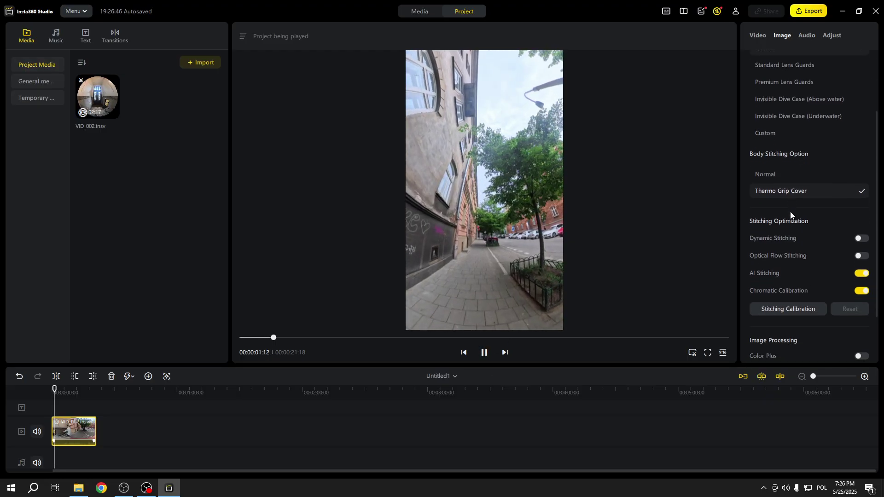
click(859, 288)
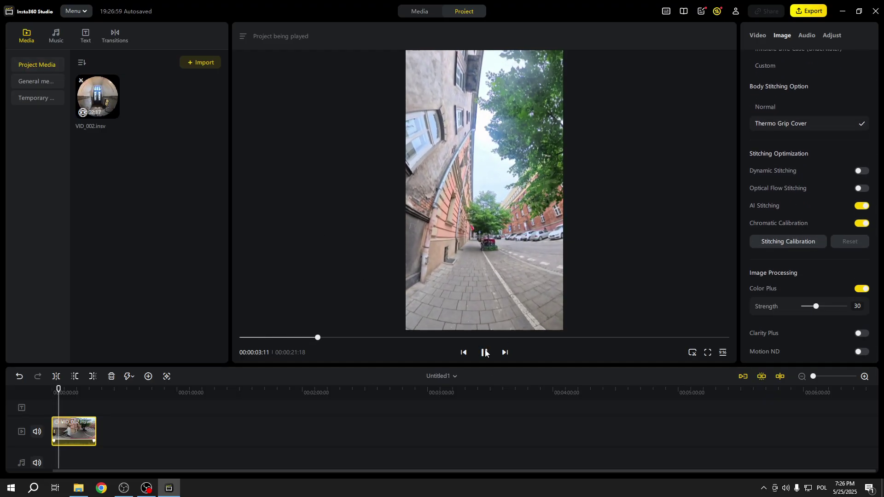
key(space)
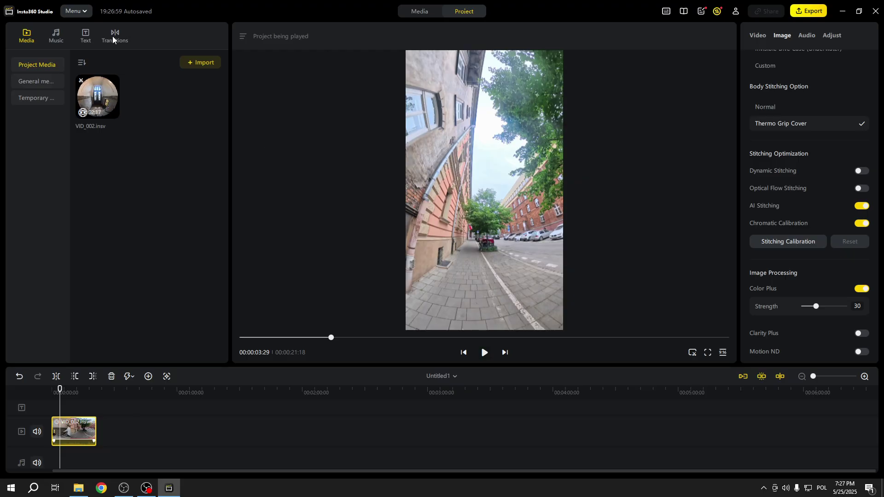
- Show the Text Library templates such as 12:00, Bangkok, Summer and Travel Vibes
click(86, 37)
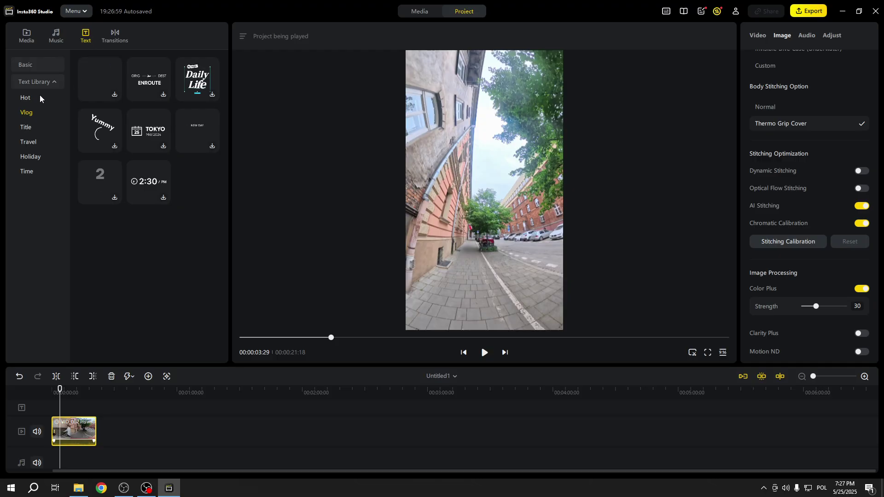
click(45, 82)
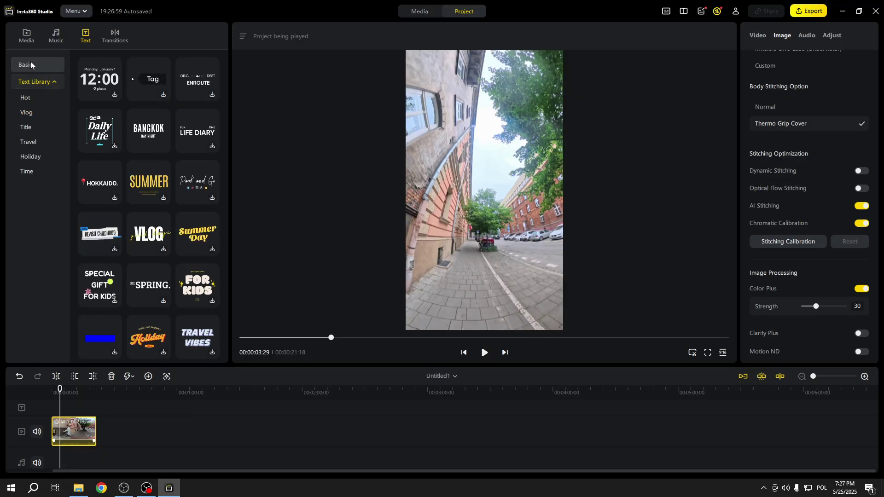
click(32, 63)
click(39, 82)
click(43, 65)
click(33, 81)
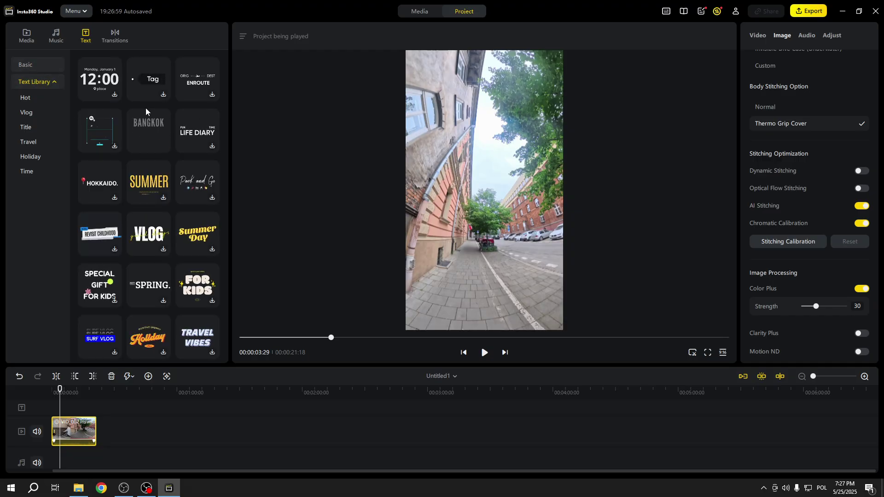
scroll(157, 139, down, 5)
scroll(152, 147, up, 5)
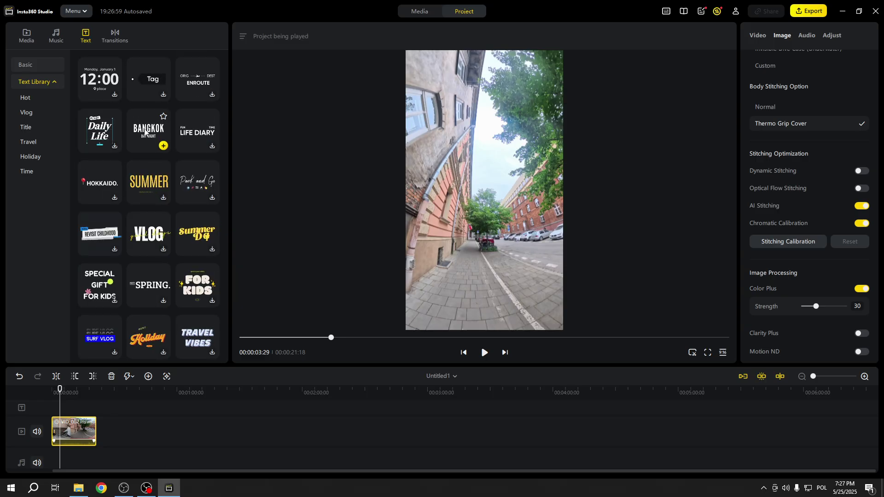
- Add the BANGKOK title to the text track and stretch it across the whole clip
drag(157, 134, 59, 411)
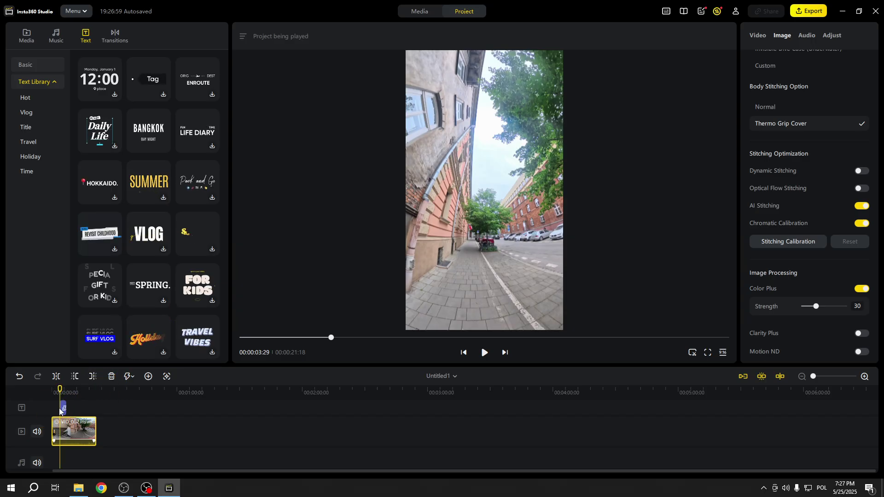
click(63, 409)
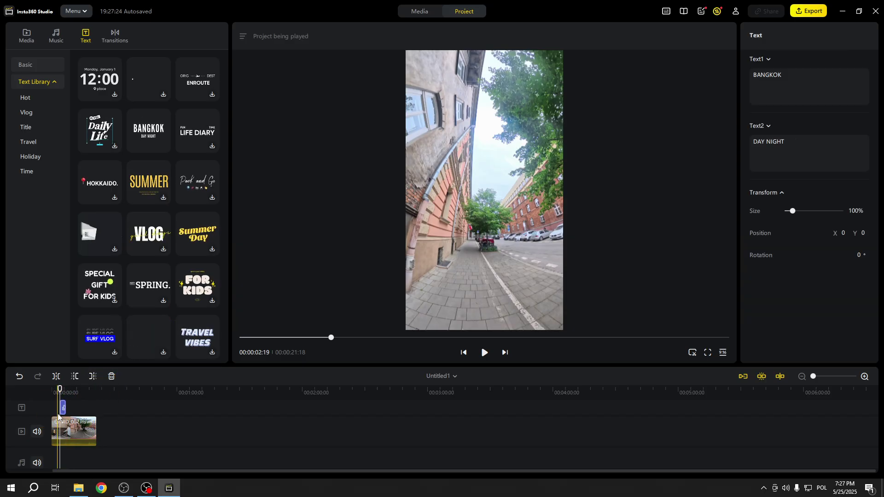
scroll(60, 414, up, 3)
scroll(84, 412, up, 2)
scroll(131, 412, down, 2)
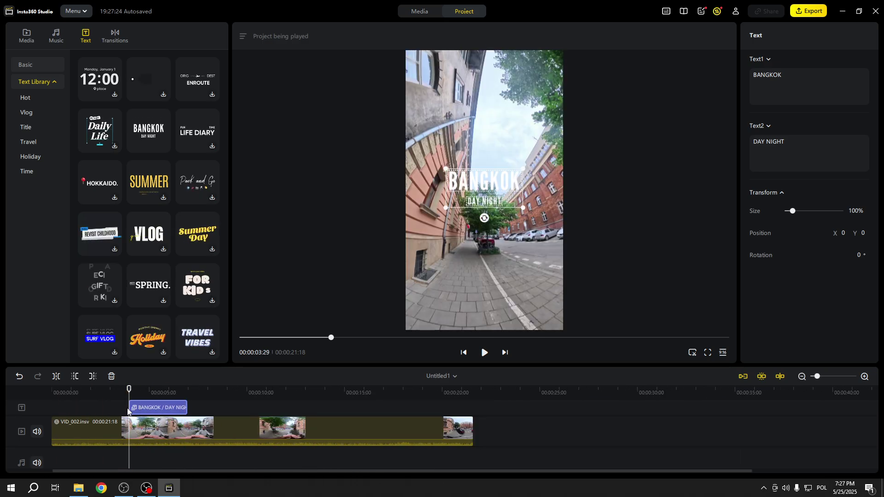
drag(129, 404, 52, 405)
drag(183, 409, 470, 400)
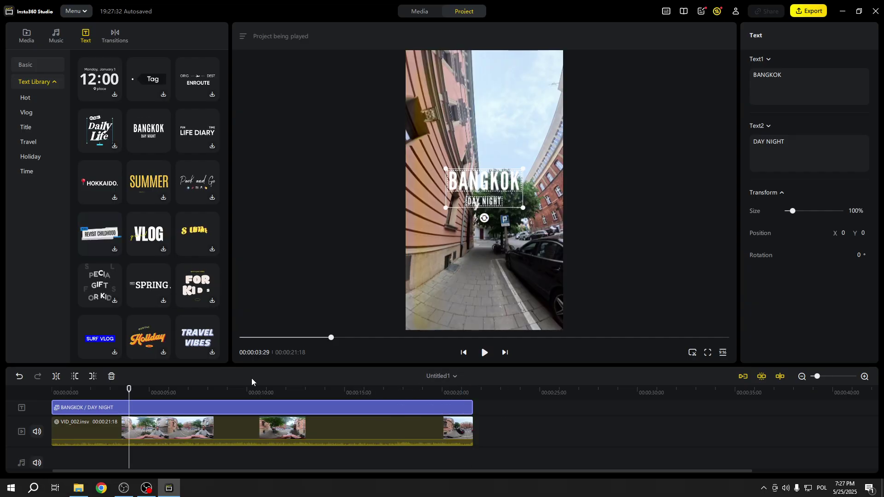
drag(92, 393, 198, 393)
- Move the title to X -63, Y -1458 and ready its Text1 and Text2 fields for editing
drag(490, 191, 486, 297)
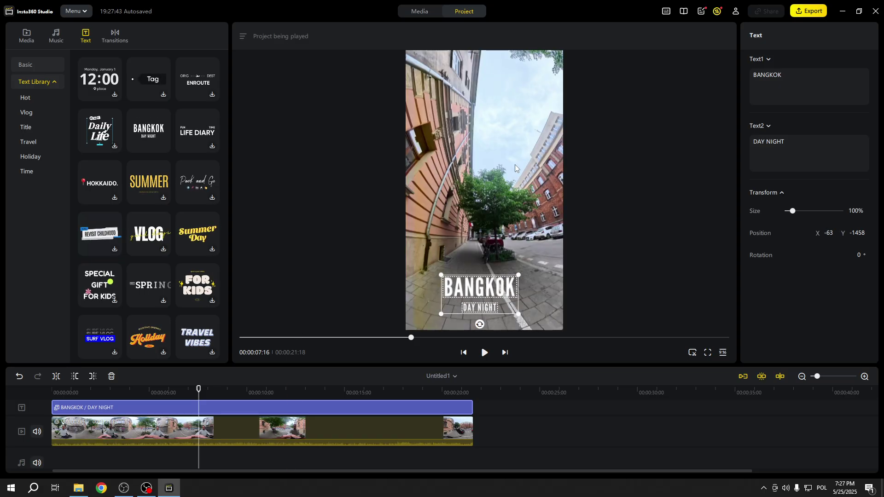
key(Home)
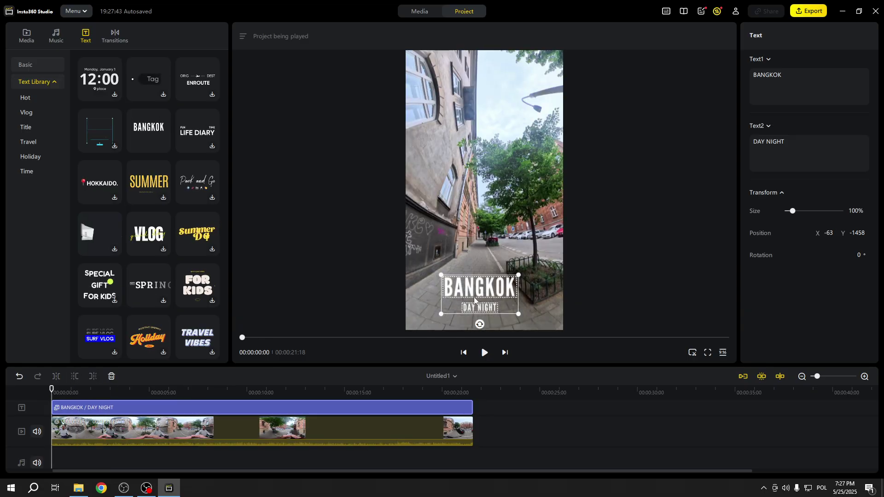
click(772, 80)
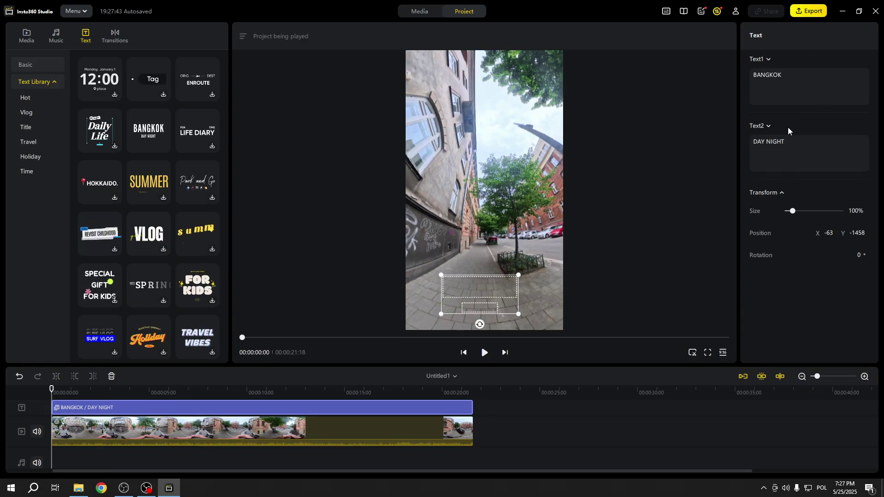
click(773, 146)
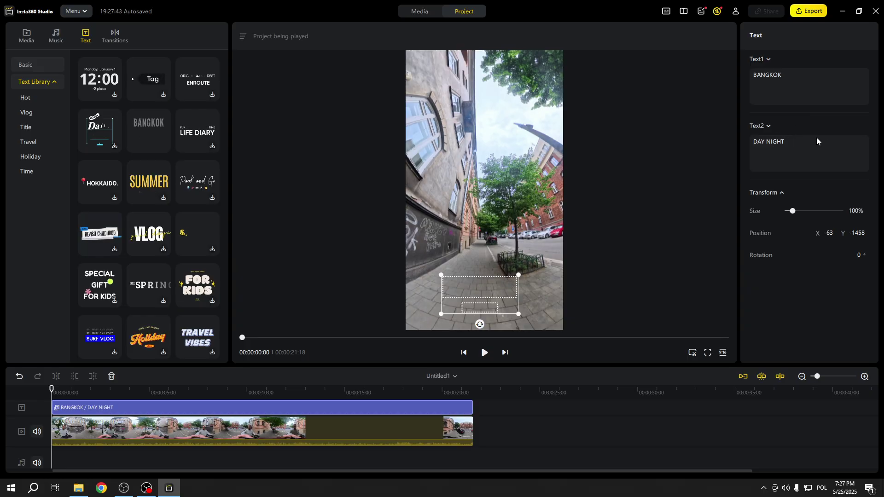
click(805, 74)
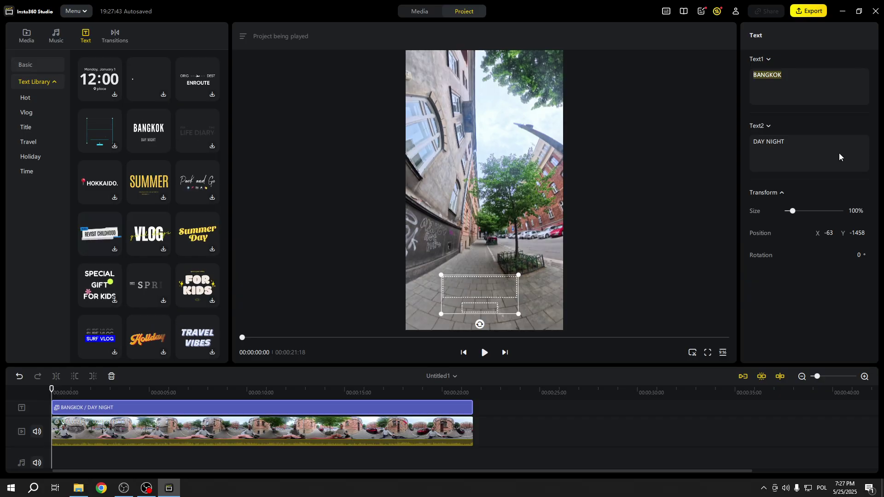
- Replace BANGKOK with GOOD MORNING and DAY NIGHT with HAVE A NICE DAY, then play from the start
drag(801, 77, 742, 75)
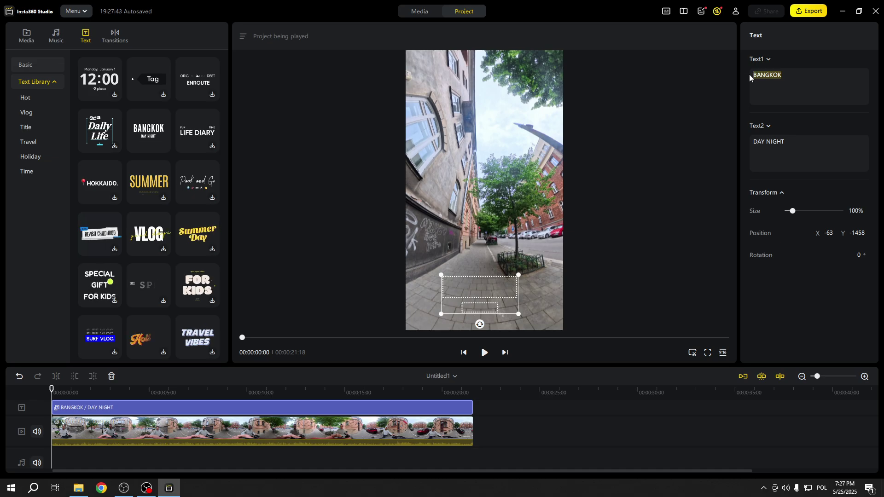
text(GOO)
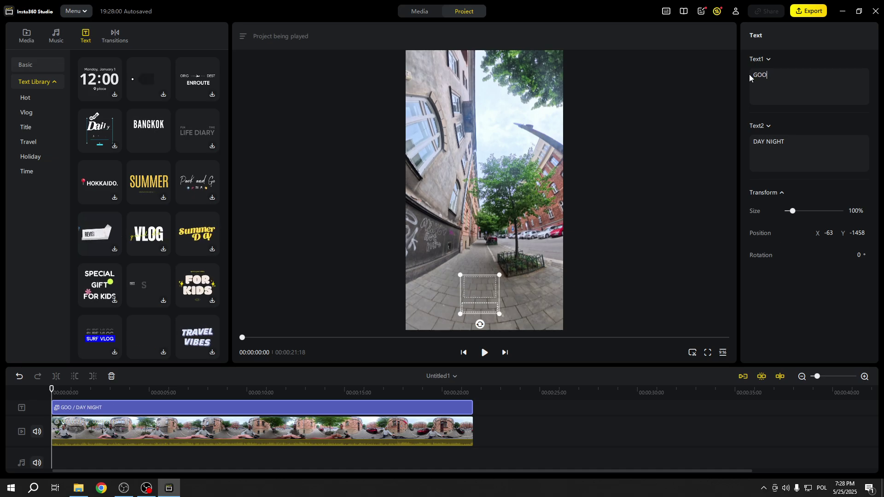
text(D)
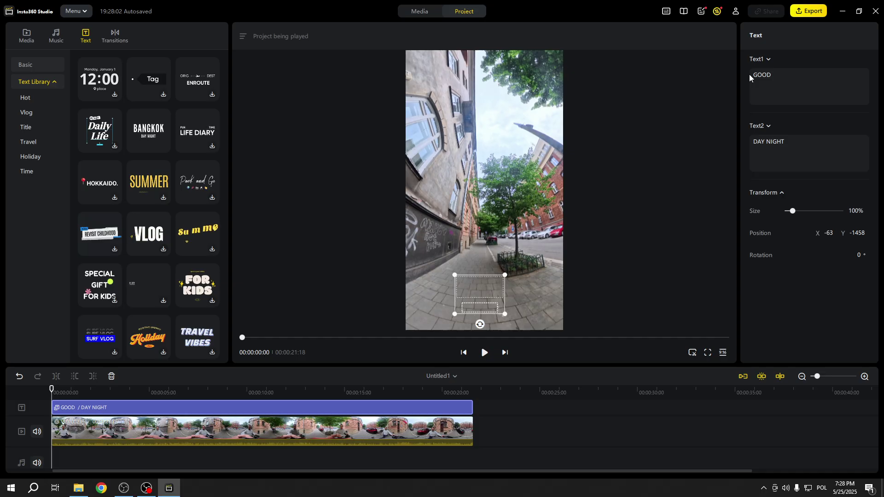
text( MORNI)
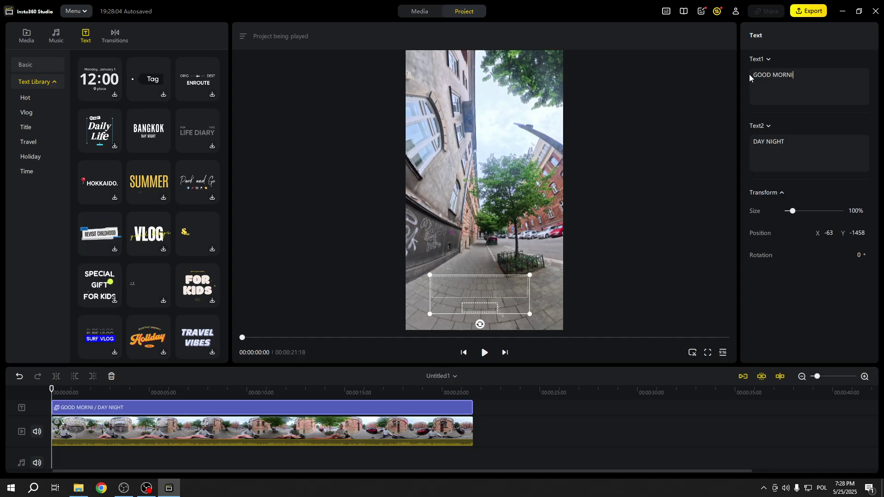
text(NG)
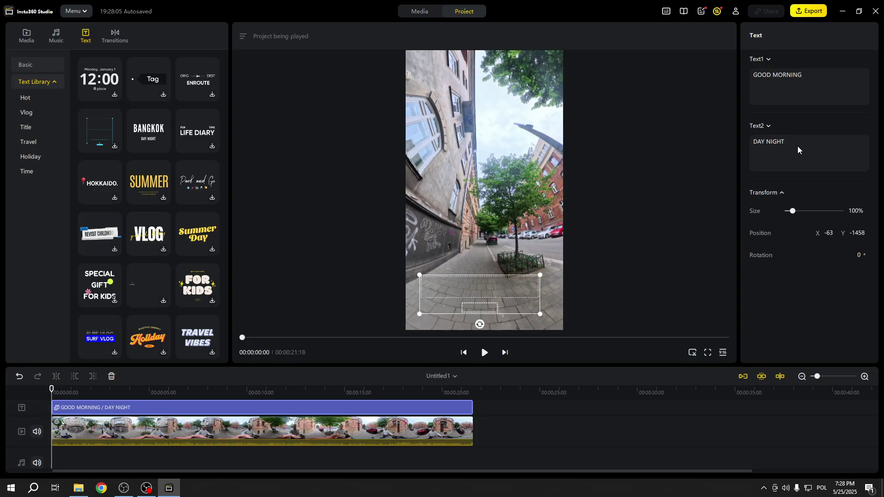
drag(797, 147, 753, 145)
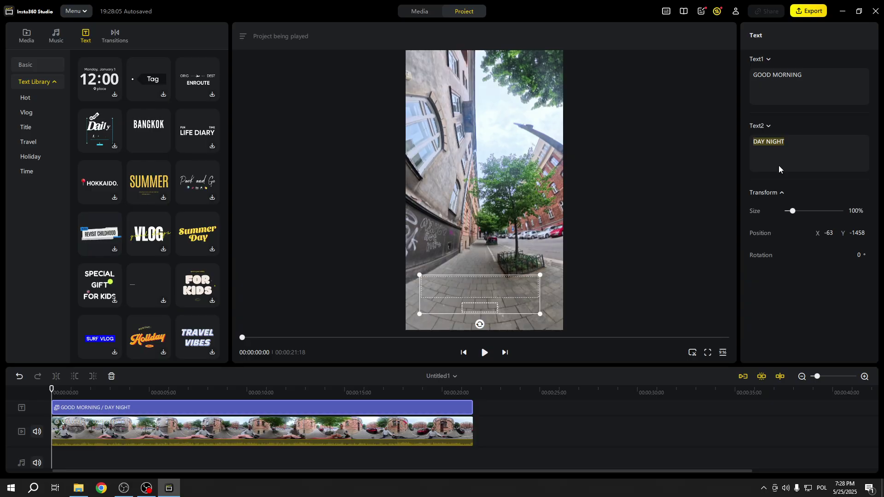
text(HAVE)
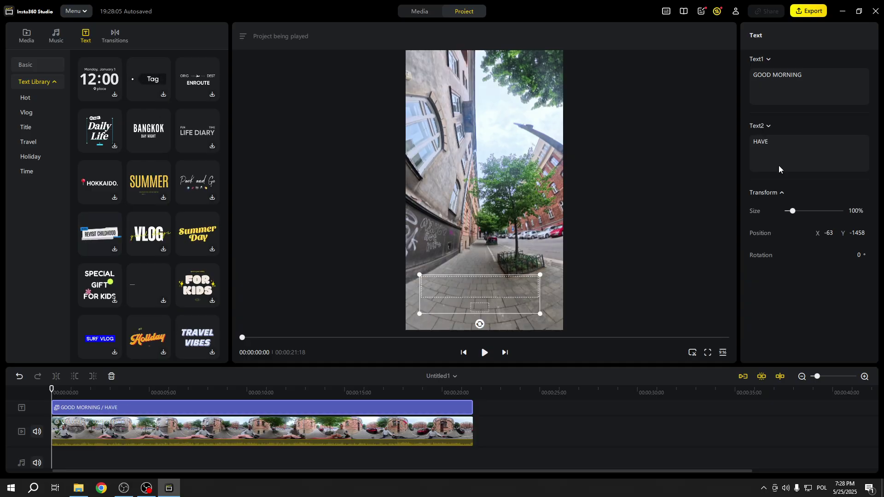
text( A NICE DAY)
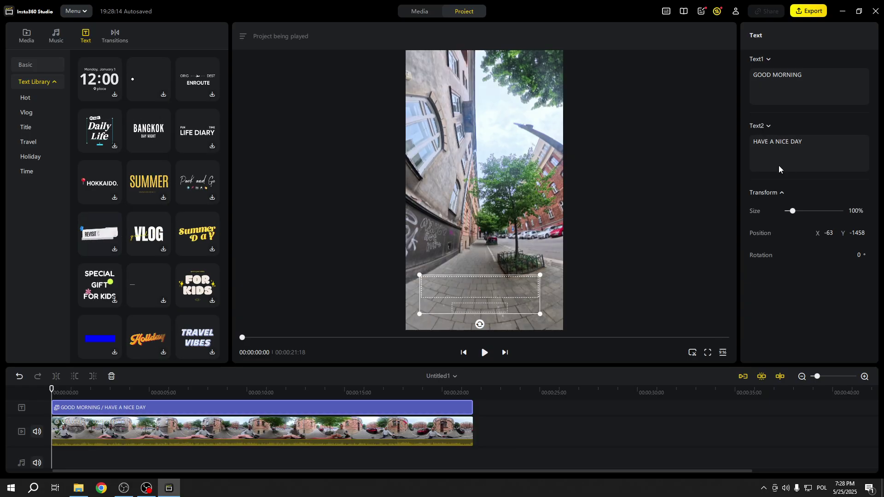
click(463, 352)
click(481, 353)
- Pause playback, scale the caption to 121% and recentre it at X -6, Y -1426
click(582, 410)
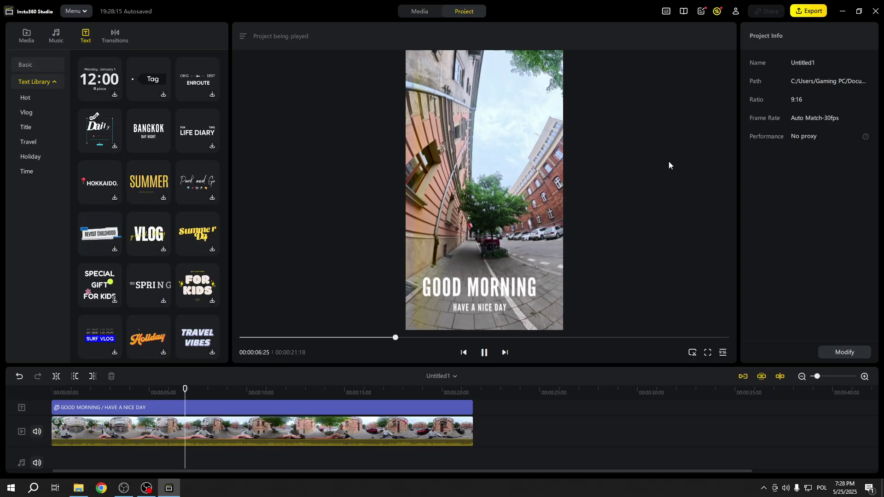
key(space)
click(533, 283)
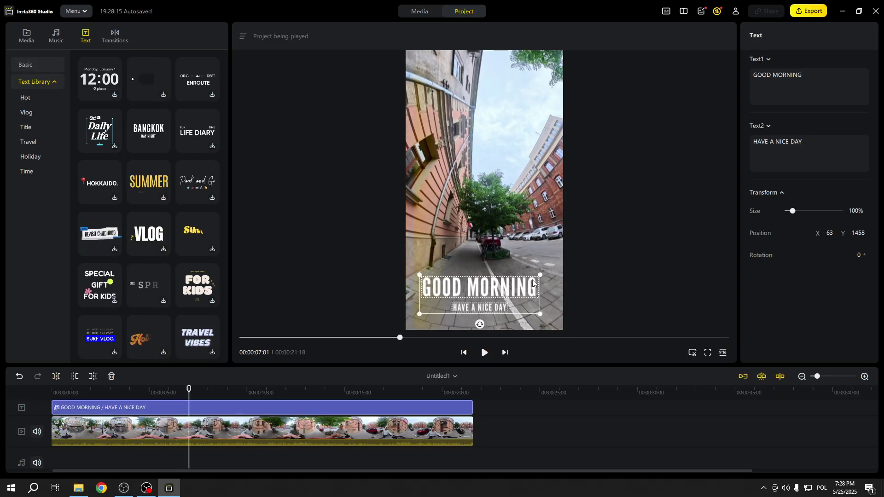
mouse_move(541, 274)
mouse_down()
mouse_move(559, 262)
mouse_move(550, 267)
mouse_up()
drag(523, 292, 521, 294)
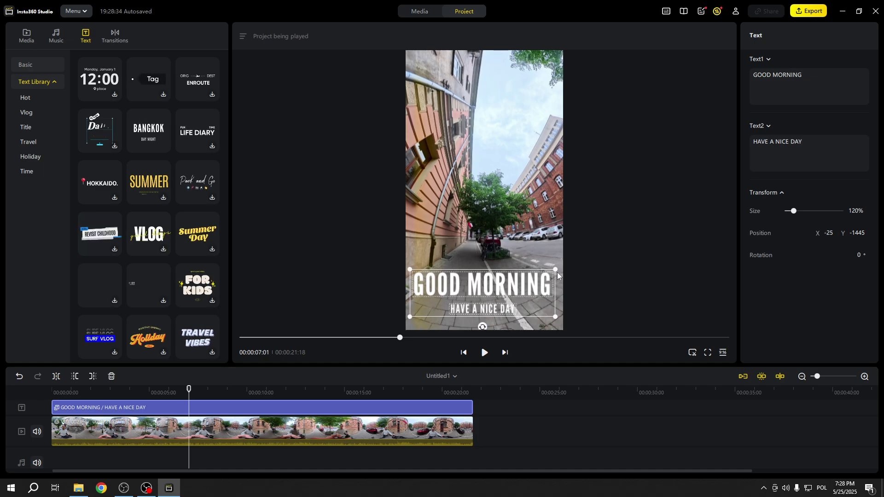
drag(556, 272, 539, 281)
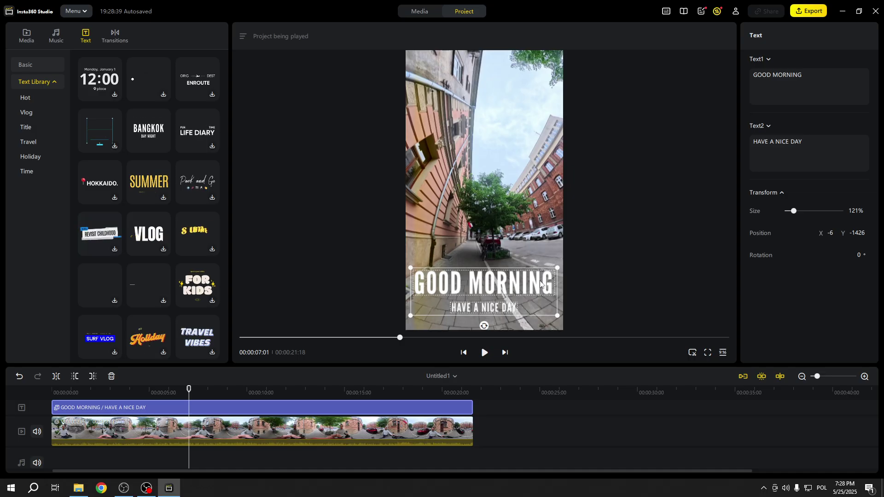
- Export Untitled1(2).mp4 to the Desktop at 1080x1920, H.264, 30 fps, 25 Mbps
click(556, 395)
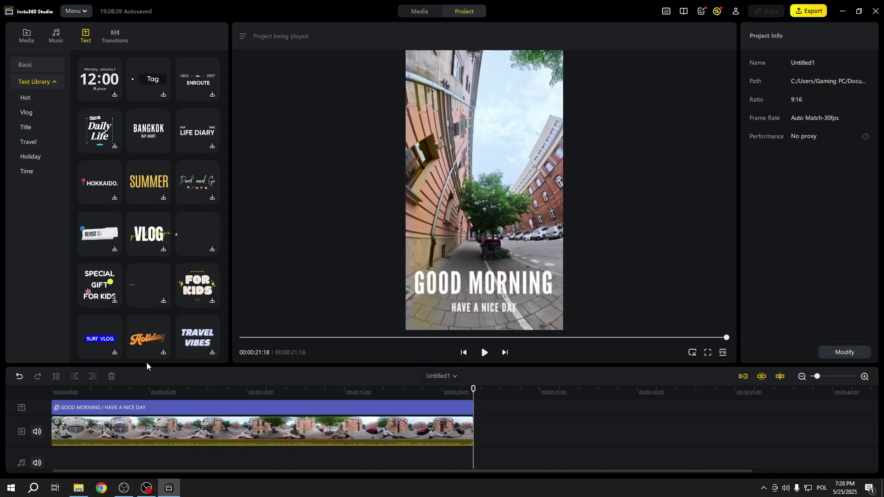
click(55, 391)
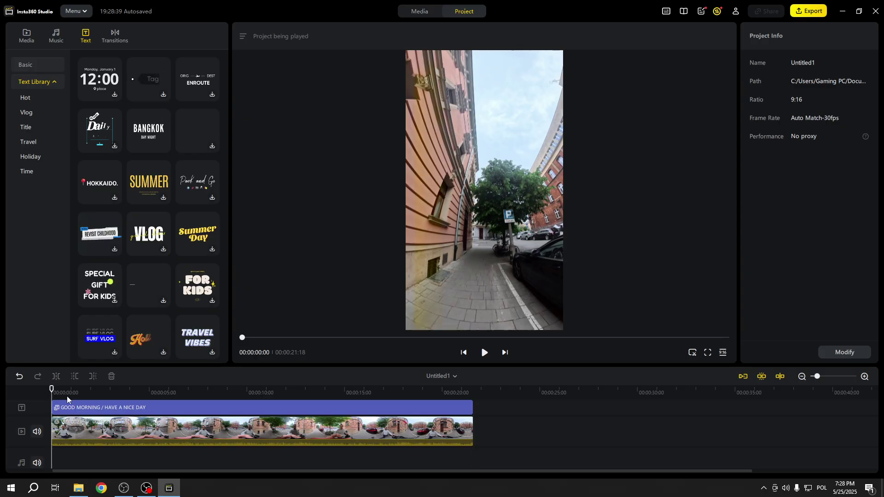
click(808, 10)
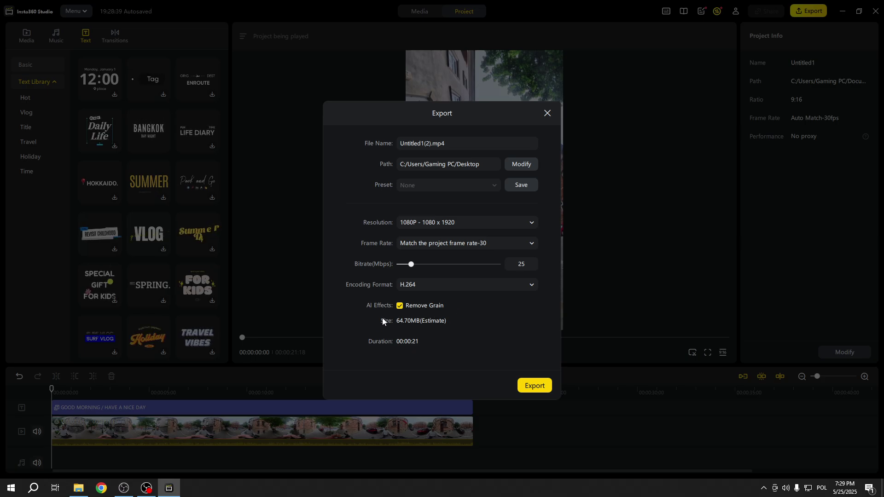
click(533, 386)
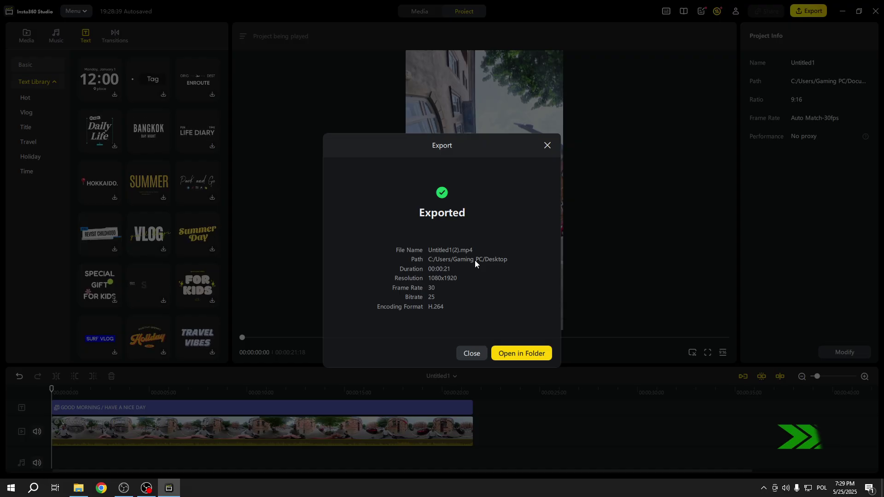
- Open Untitled1(2).mp4 from the desktop in VLC and skip ahead to about 14 seconds
click(547, 145)
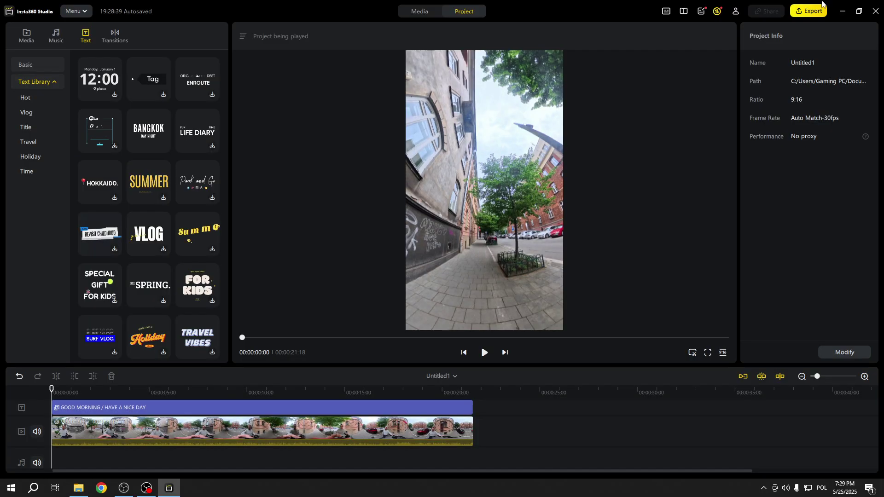
click(843, 11)
click(90, 110)
double_click(99, 121)
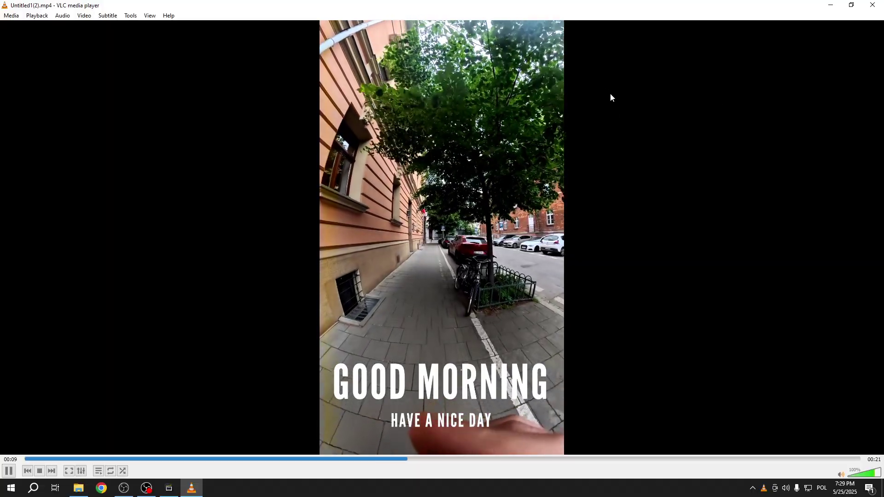
click(589, 460)
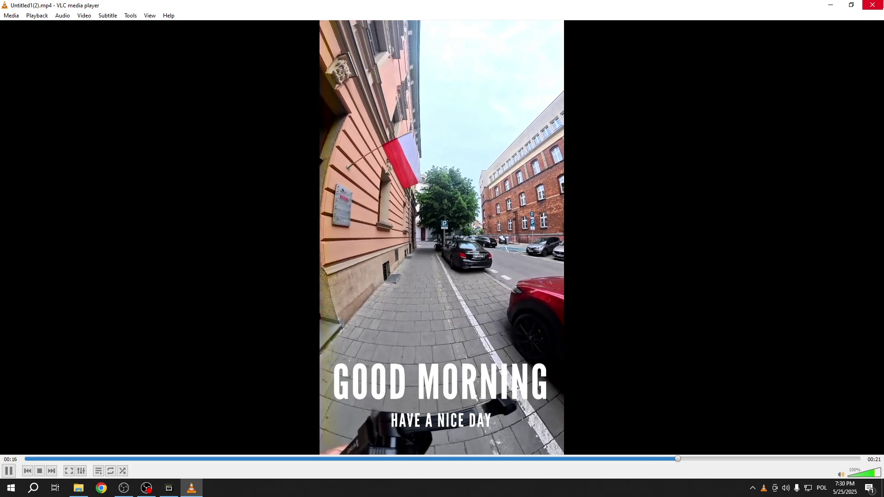
- Close VLC and restore the Untitled1 project window in Insta360 Studio
click(872, 4)
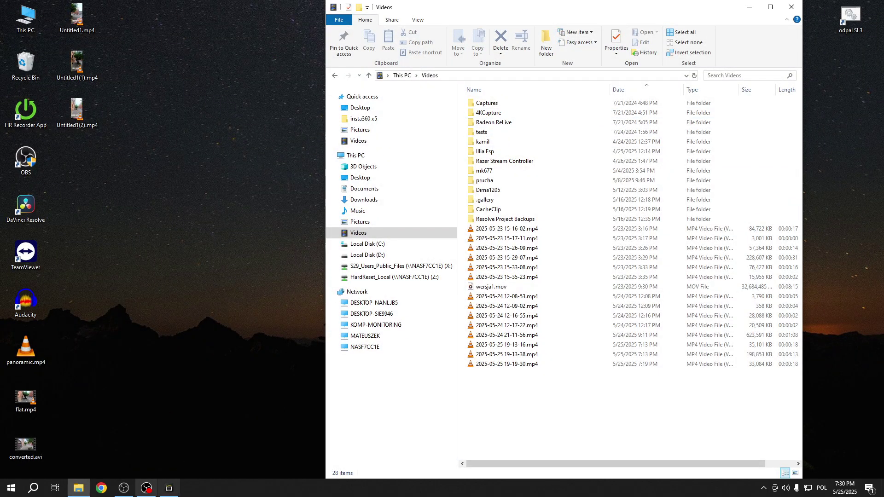
click(169, 488)
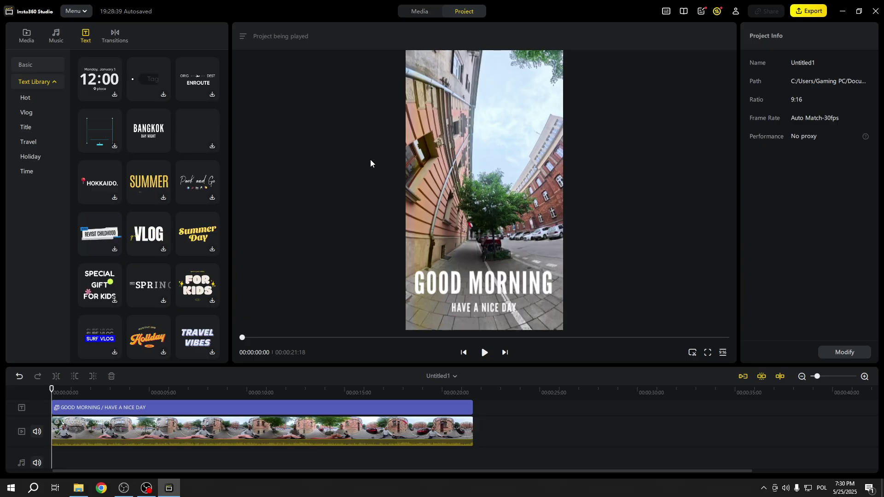